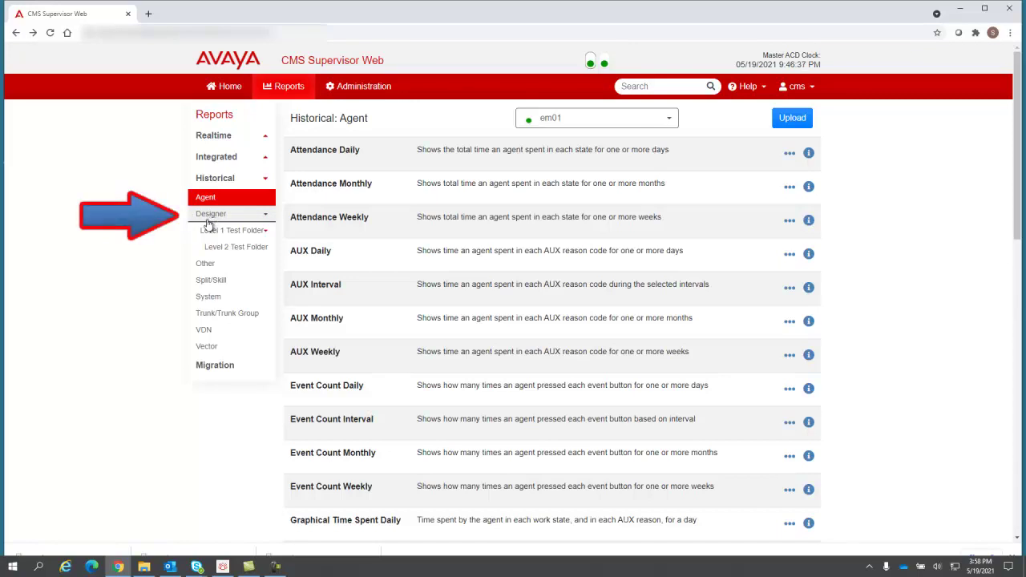
- Review the reports in the historical Designer category, its Level 1 Test Folder and its Level 2 Test Folder
{"action": "left_click", "coordinate": [211, 218]}
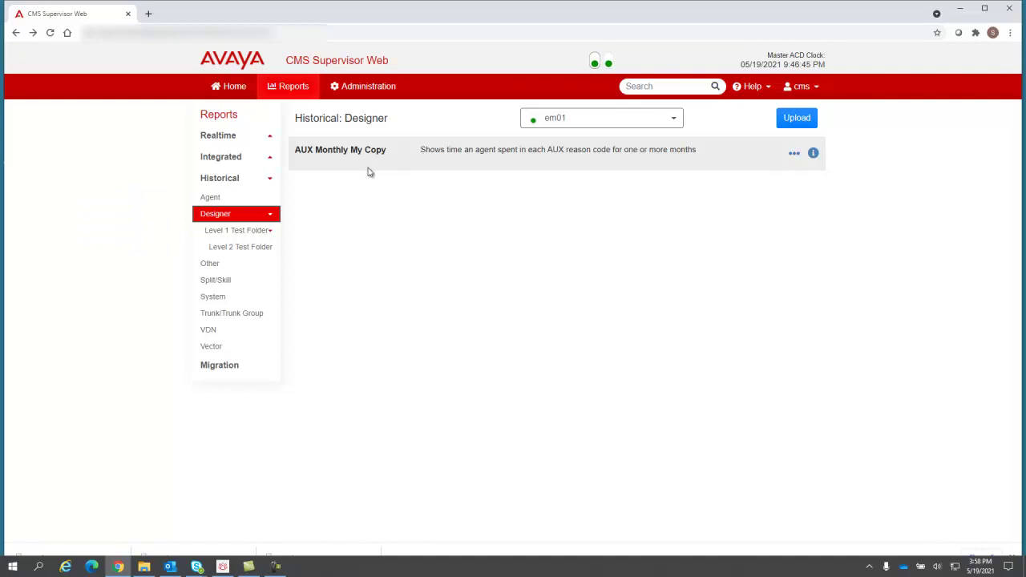
{"action": "left_click", "coordinate": [247, 233]}
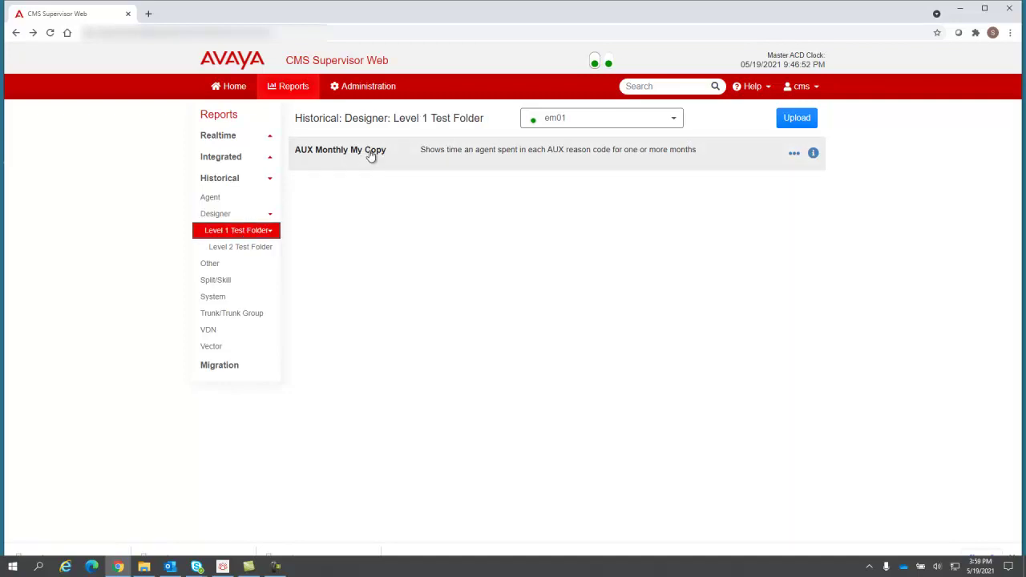
{"action": "left_click", "coordinate": [248, 252]}
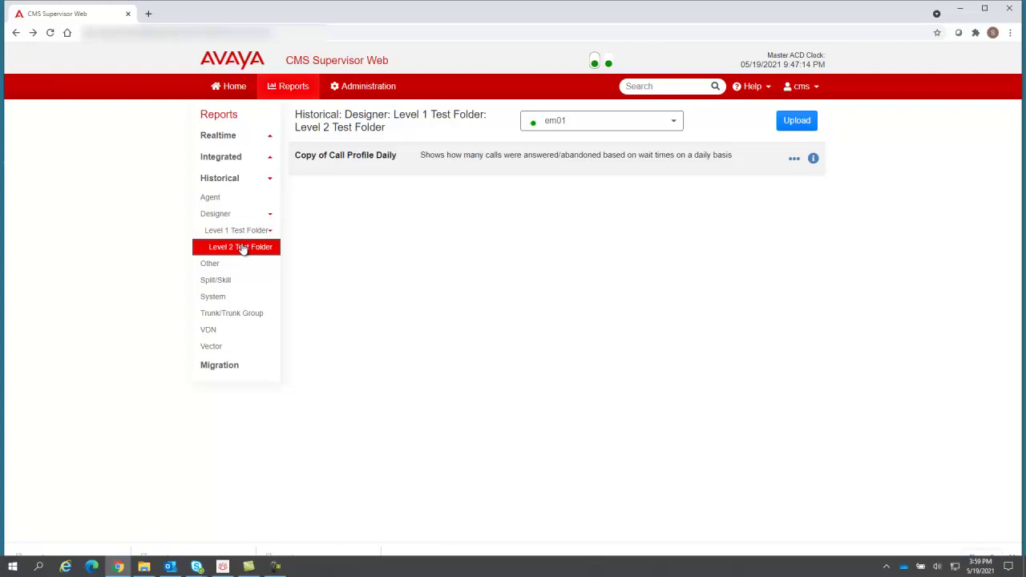
{"action": "left_click", "coordinate": [207, 215]}
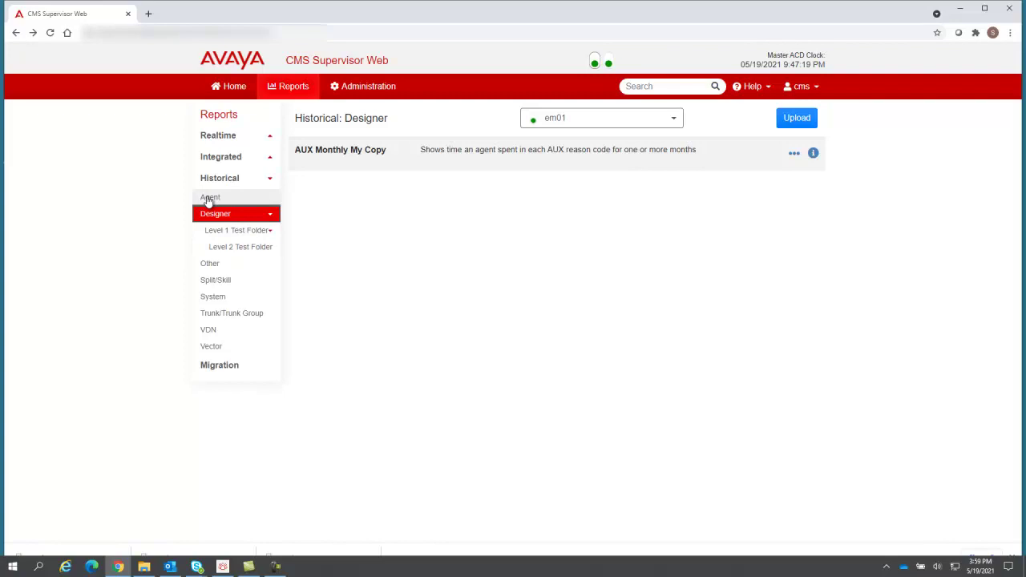
- Start a copy of the historical Agent report Login/Logout (Skill) and save it to the device
{"action": "left_click", "coordinate": [209, 199]}
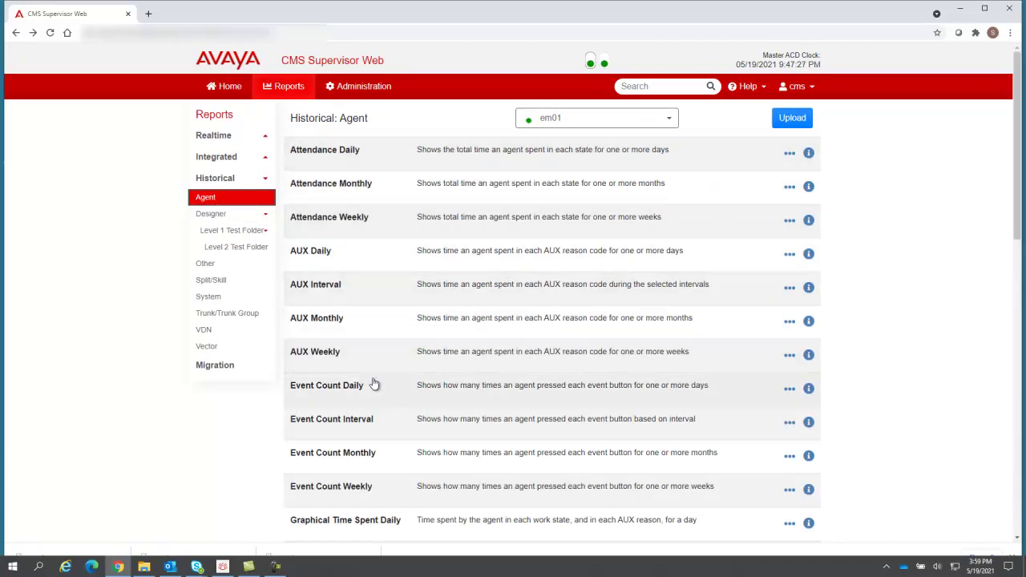
{"action": "scroll", "coordinate": [374, 385], "scroll_direction": "down", "scroll_amount": 7}
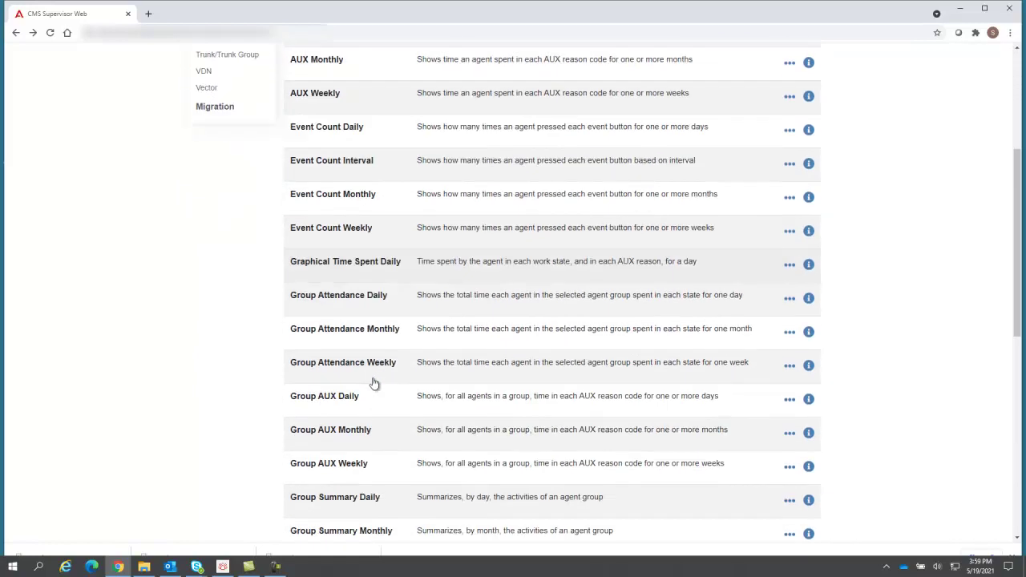
{"action": "scroll", "coordinate": [378, 400], "scroll_direction": "down", "scroll_amount": 1}
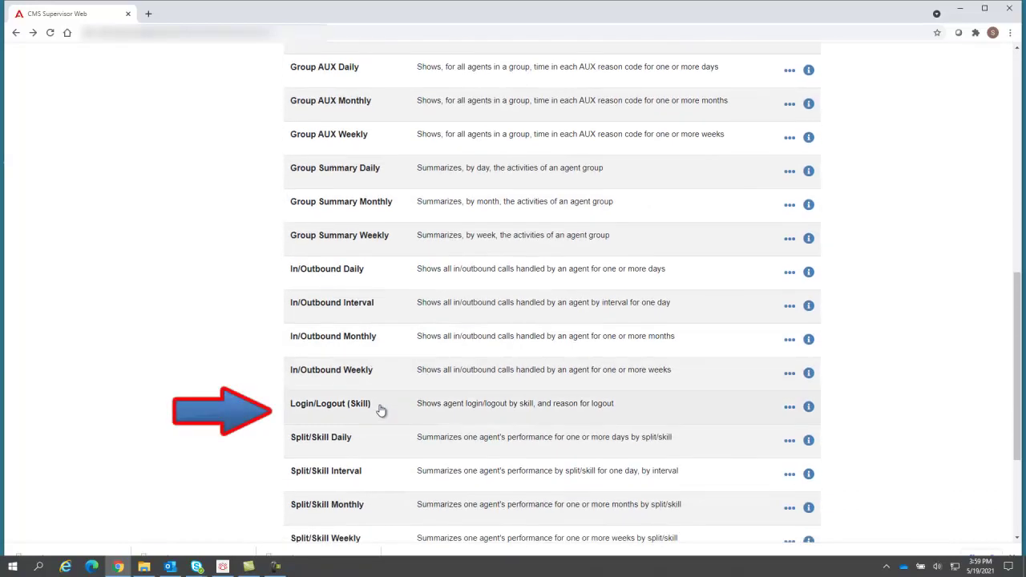
{"action": "left_click", "coordinate": [790, 408]}
{"action": "left_click", "coordinate": [818, 434]}
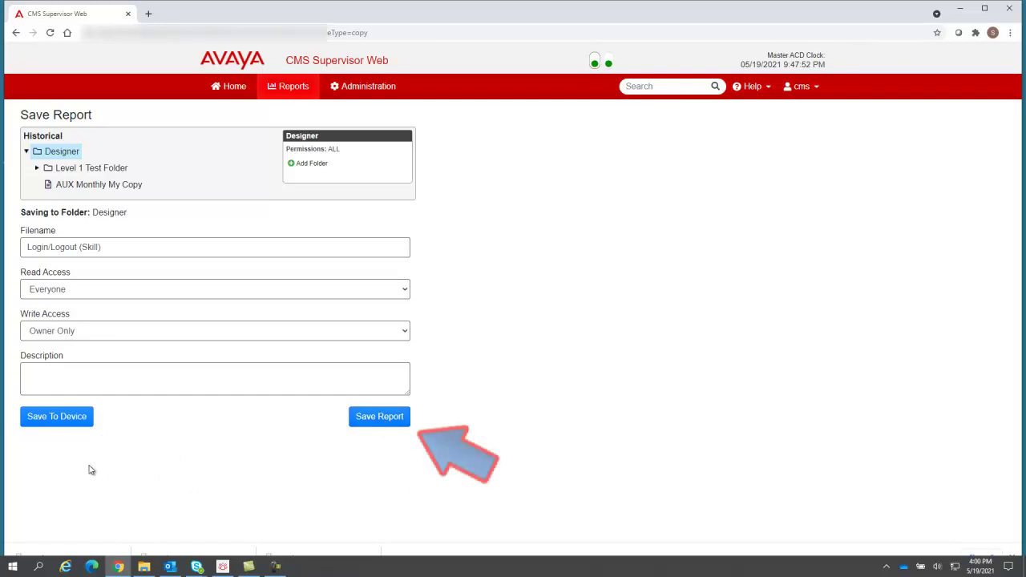
{"action": "left_click", "coordinate": [58, 419]}
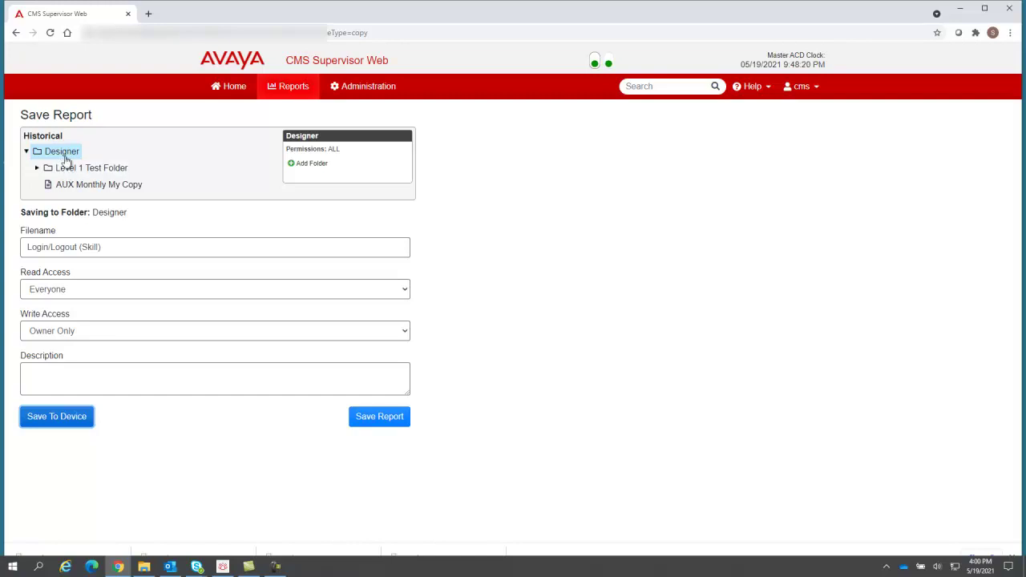
- Add a folder named "Level 3 My Folder" inside Level 2 Test Folder, under Designer's Level 1 Test Folder
{"action": "left_click", "coordinate": [72, 170]}
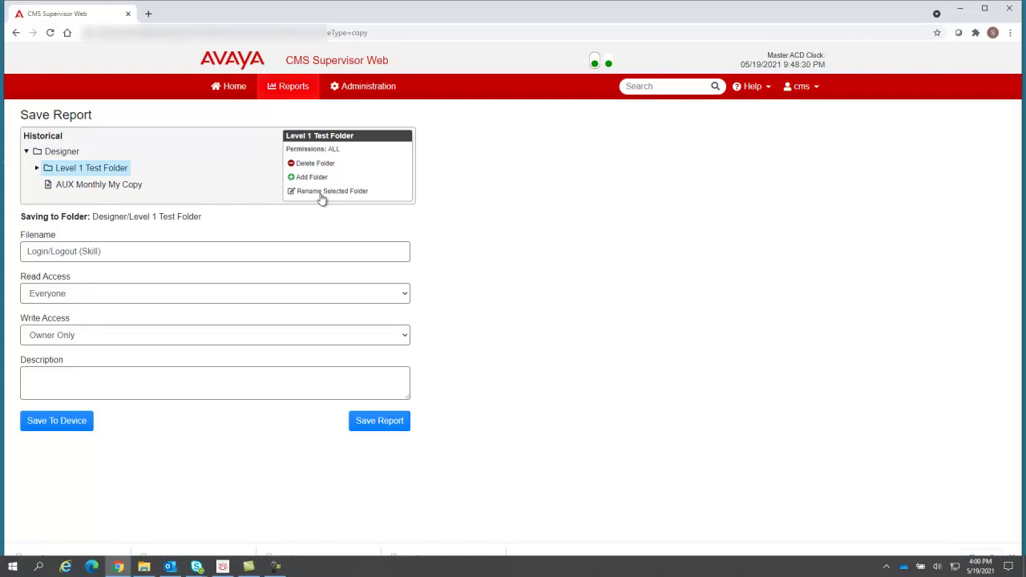
{"action": "left_click", "coordinate": [36, 169]}
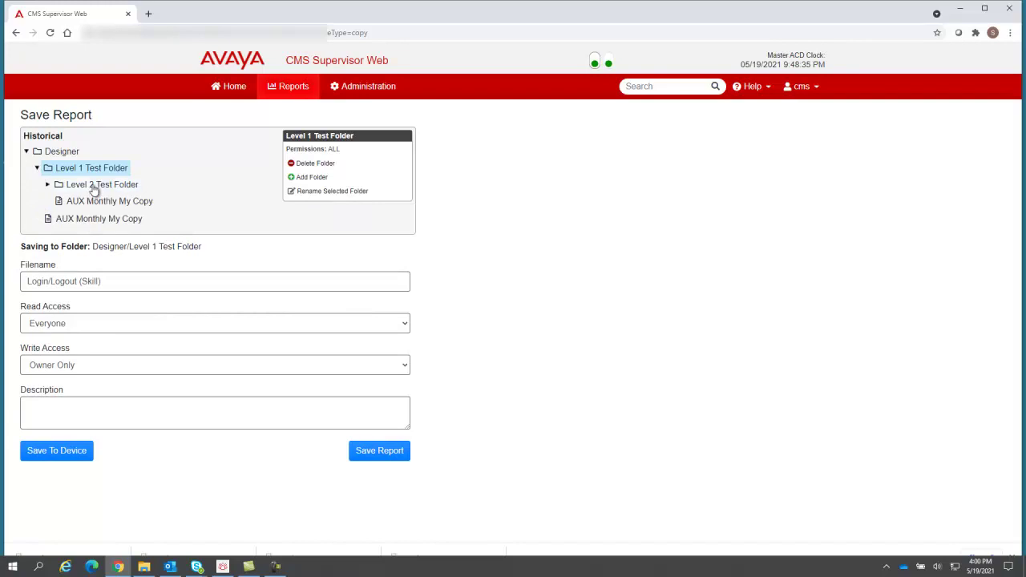
{"action": "left_click", "coordinate": [48, 185]}
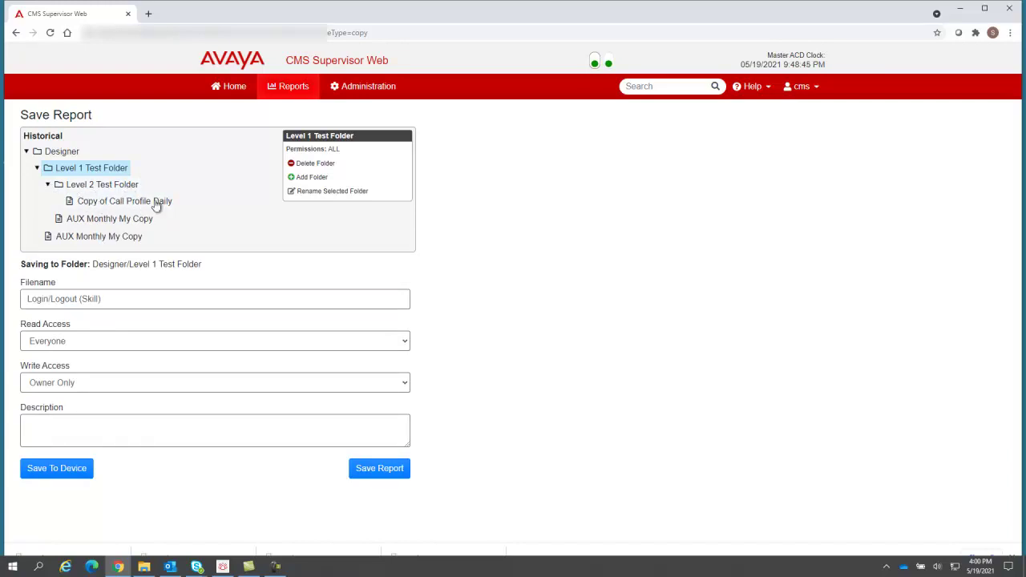
{"action": "left_click", "coordinate": [48, 185]}
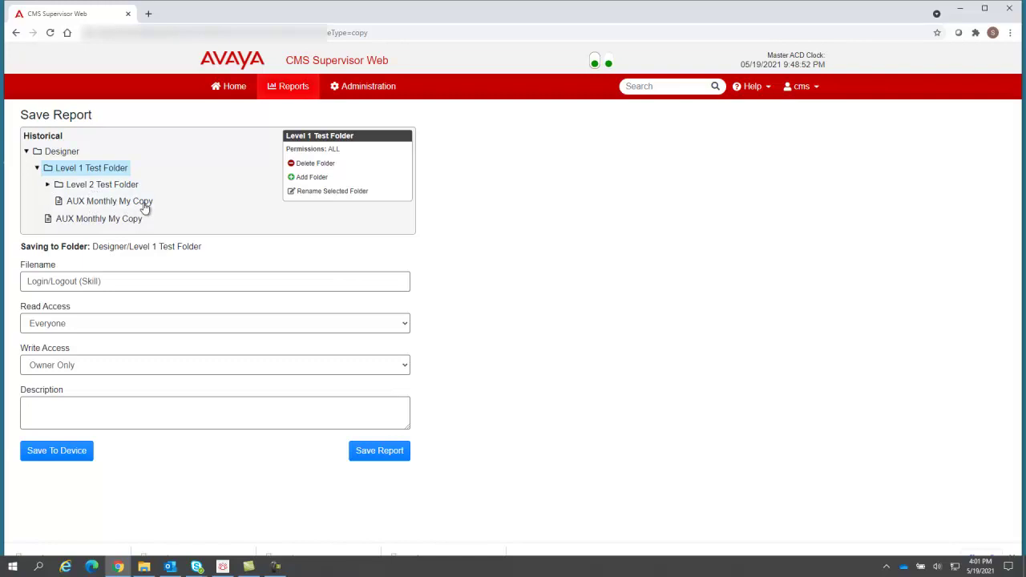
{"action": "left_click", "coordinate": [48, 185]}
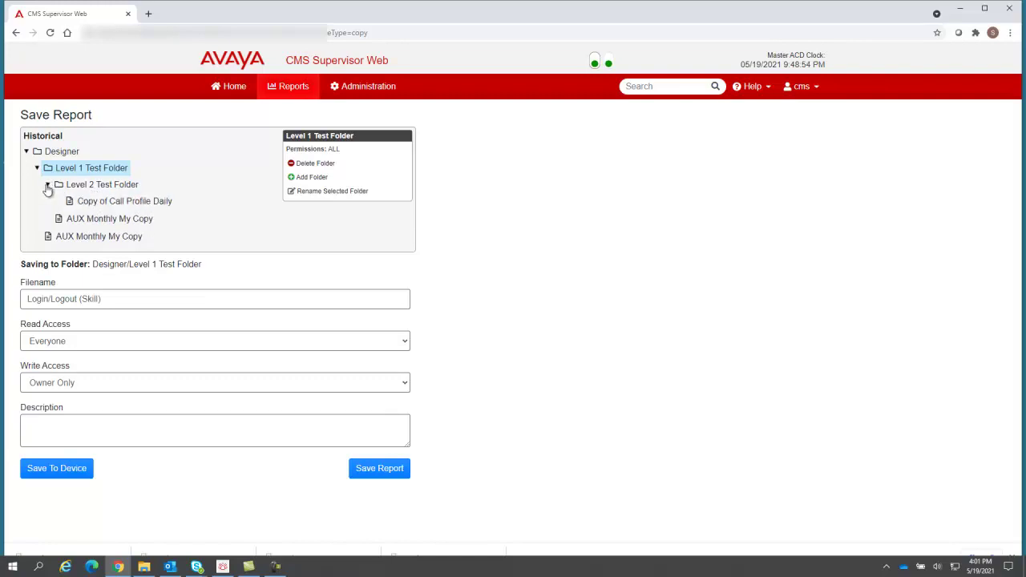
{"action": "left_click", "coordinate": [119, 186]}
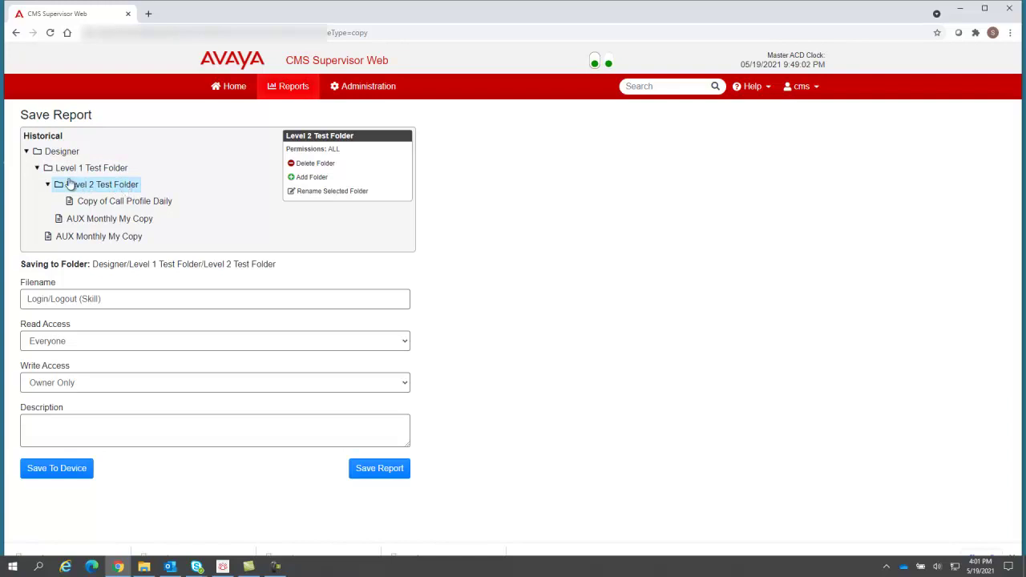
{"action": "left_click", "coordinate": [311, 177]}
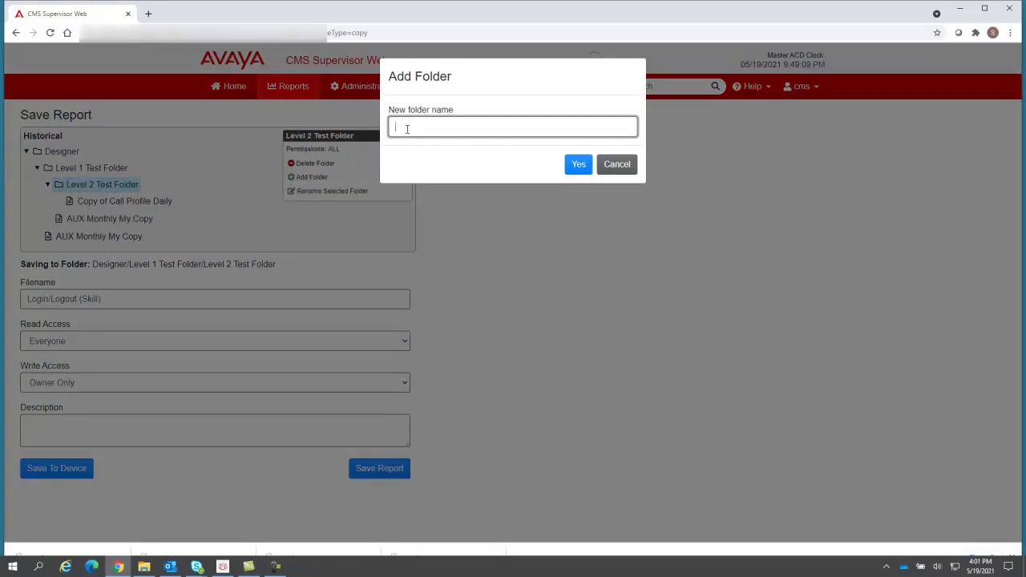
{"action": "type", "text": "Level 3 My Folder"}
{"action": "left_click", "coordinate": [577, 165]}
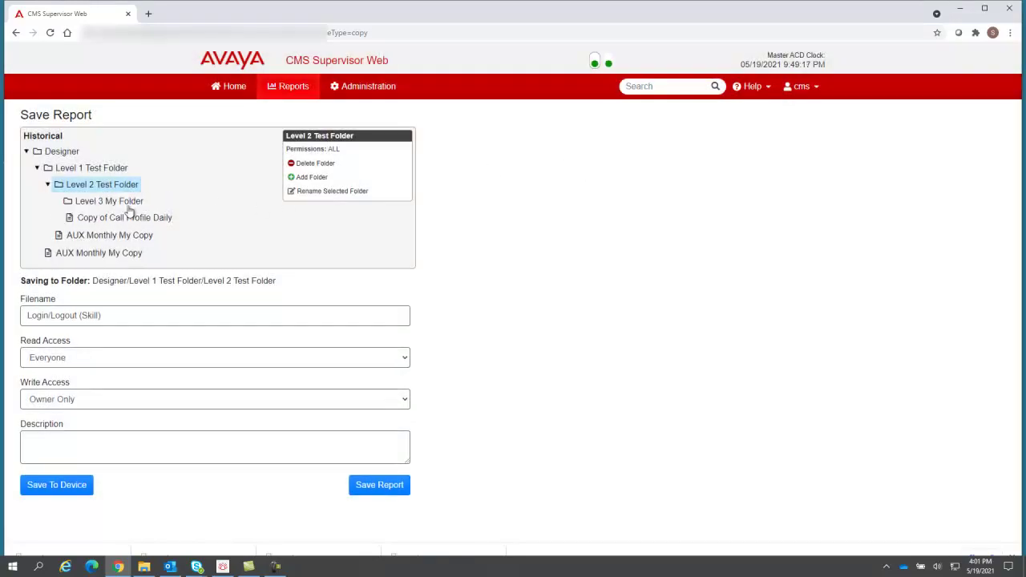
- Save the report copy in Level 3 My Folder with the filename "Login/Logout (Skill) My Copy"
{"action": "left_click", "coordinate": [119, 205]}
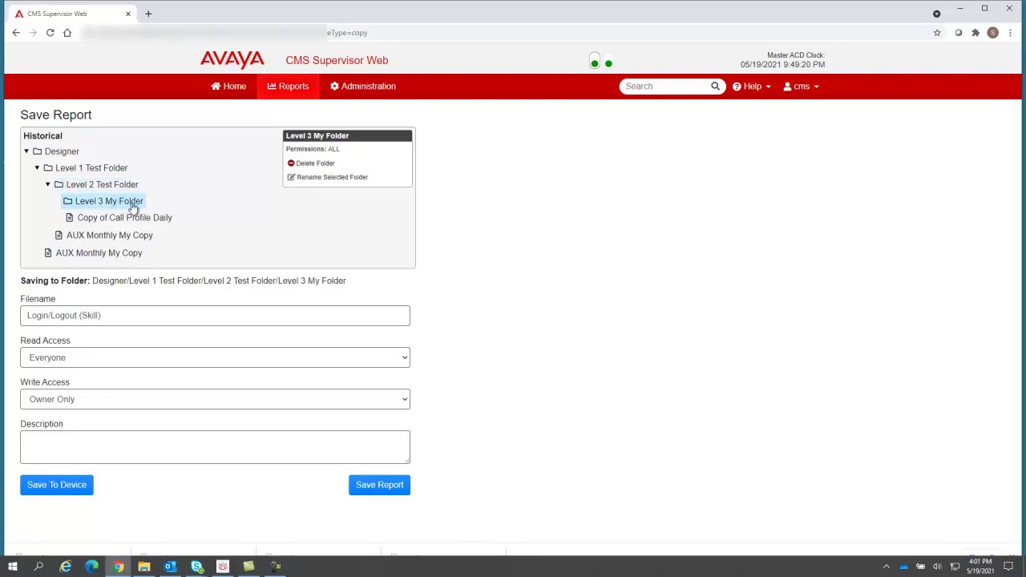
{"action": "left_click", "coordinate": [162, 319]}
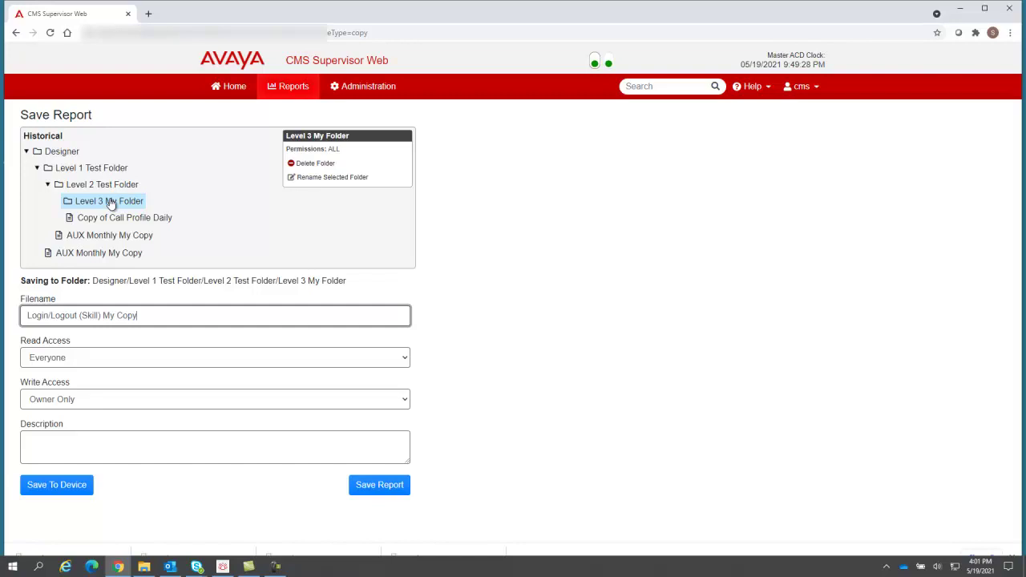
{"action": "left_click", "coordinate": [379, 487]}
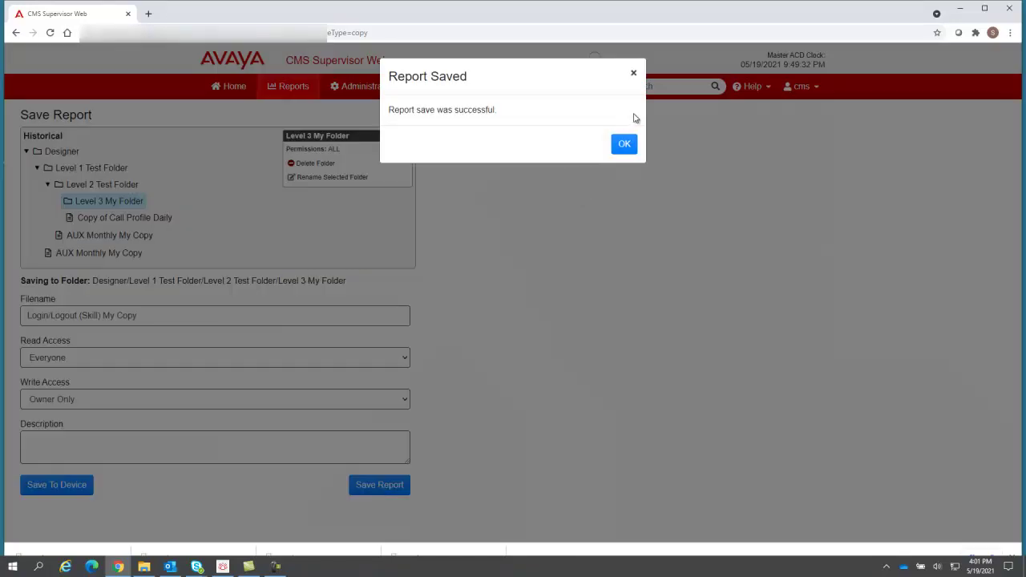
{"action": "left_click", "coordinate": [624, 145]}
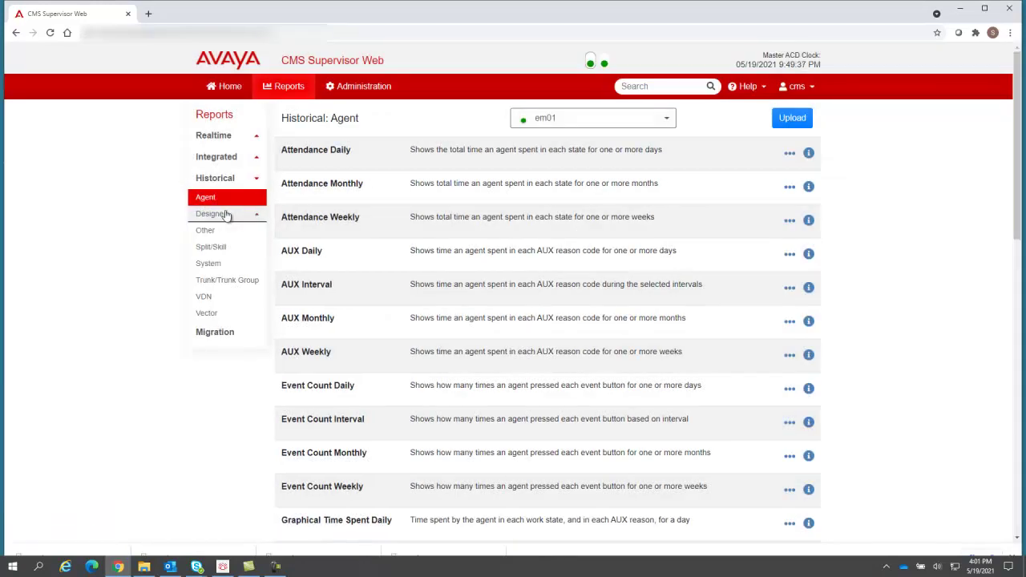
- Check the historical Designer subfolders down to Level 3 My Folder and view the actions available for its Login/Logout (Skill) My Copy report
{"action": "left_click", "coordinate": [226, 217]}
{"action": "left_click", "coordinate": [260, 214]}
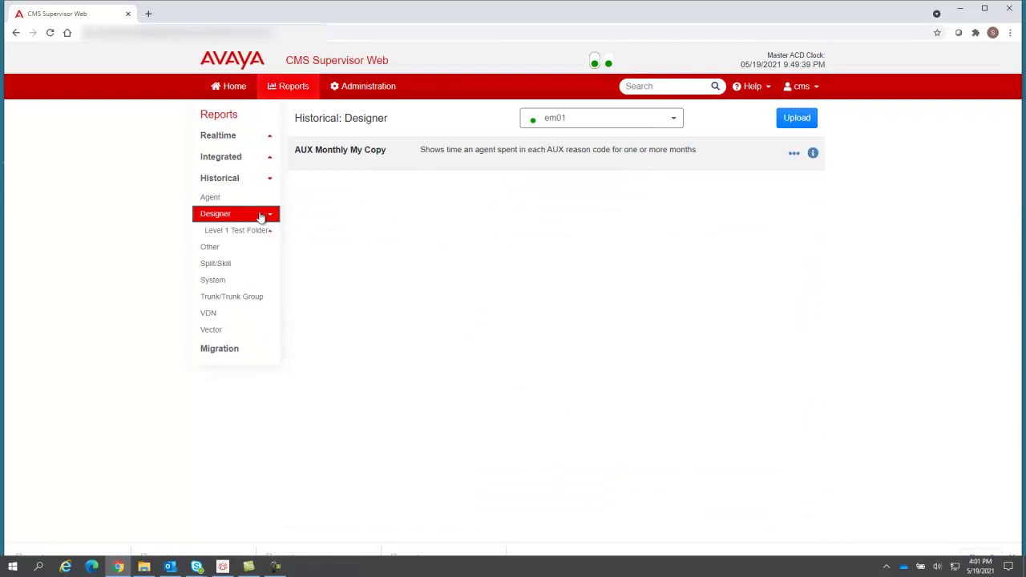
{"action": "left_click", "coordinate": [265, 233]}
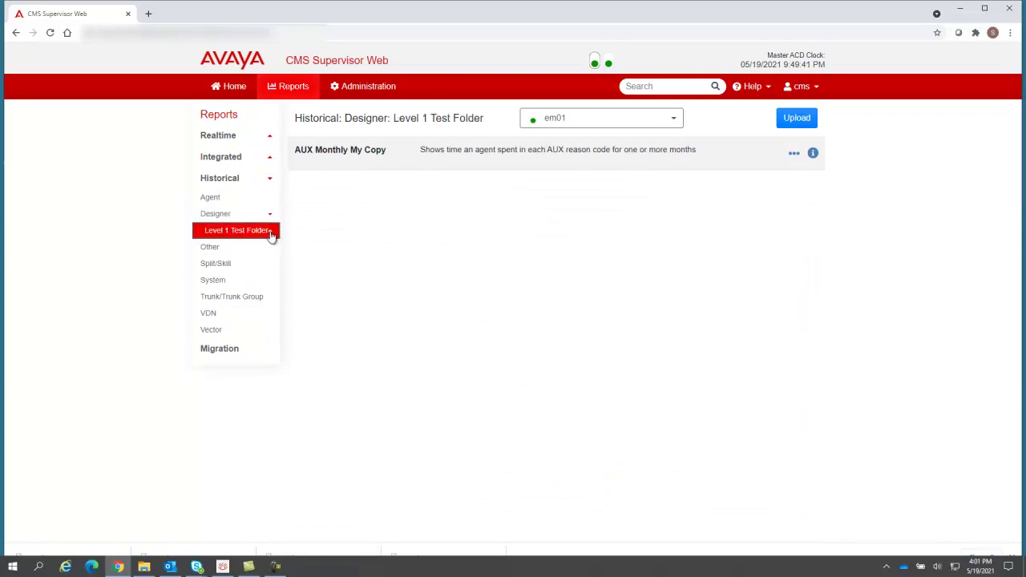
{"action": "left_click", "coordinate": [271, 232]}
{"action": "left_click", "coordinate": [261, 247]}
{"action": "left_click", "coordinate": [275, 250]}
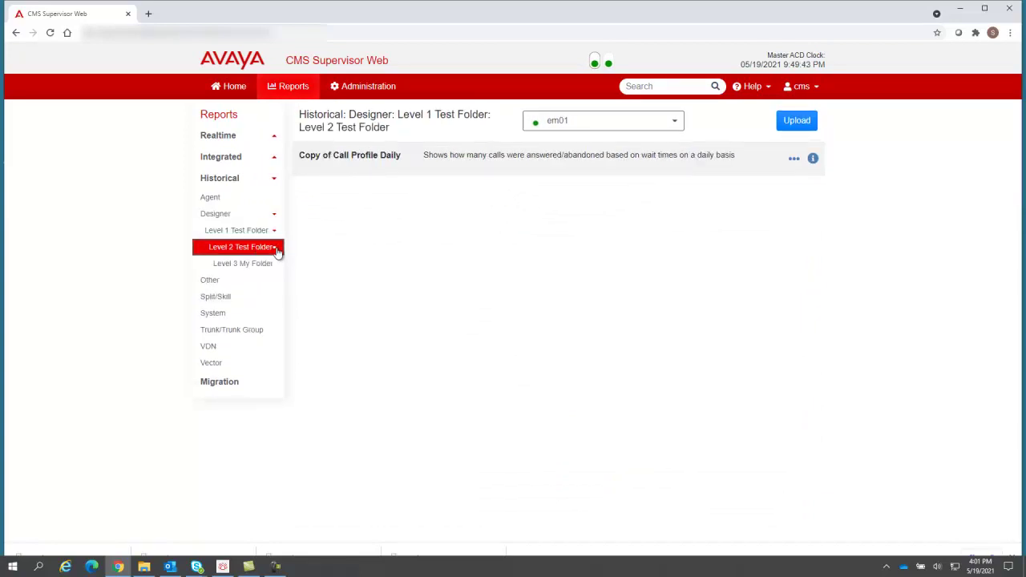
{"action": "left_click", "coordinate": [263, 266]}
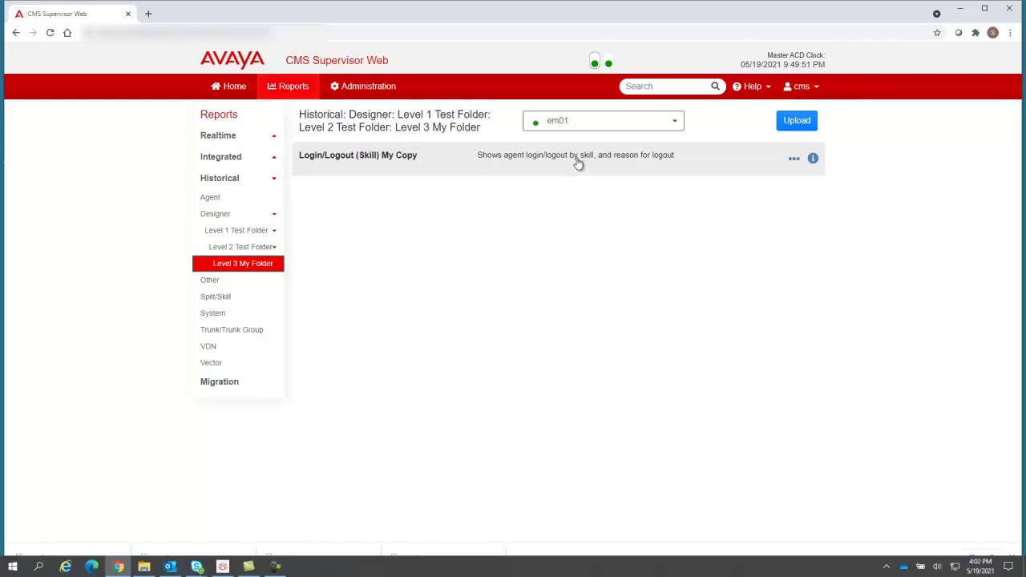
{"action": "left_click", "coordinate": [794, 160]}
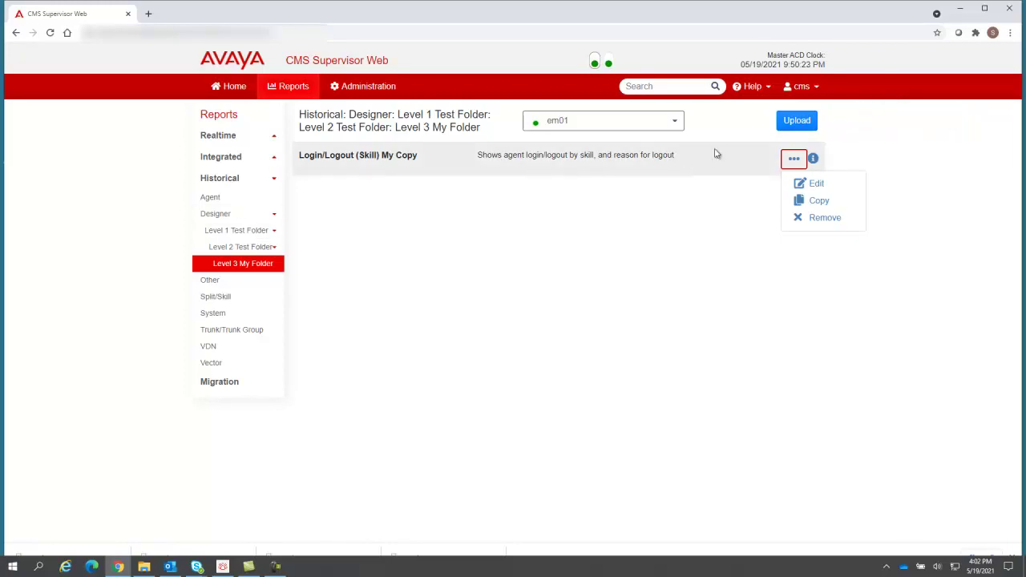
- Start a report upload and select the Login_Logout (Skill) report file from the device
{"action": "left_click", "coordinate": [797, 122]}
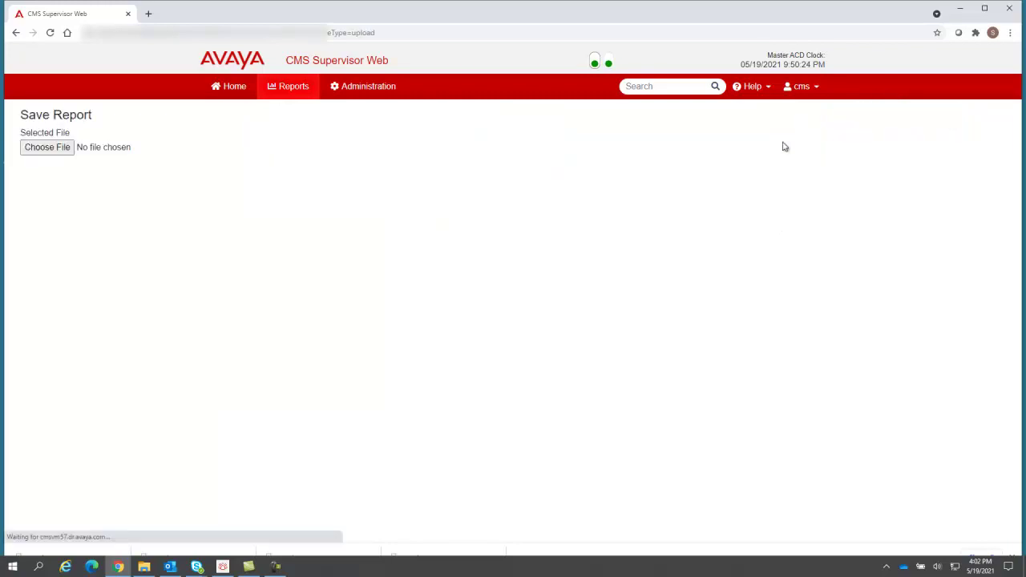
{"action": "left_click", "coordinate": [44, 149]}
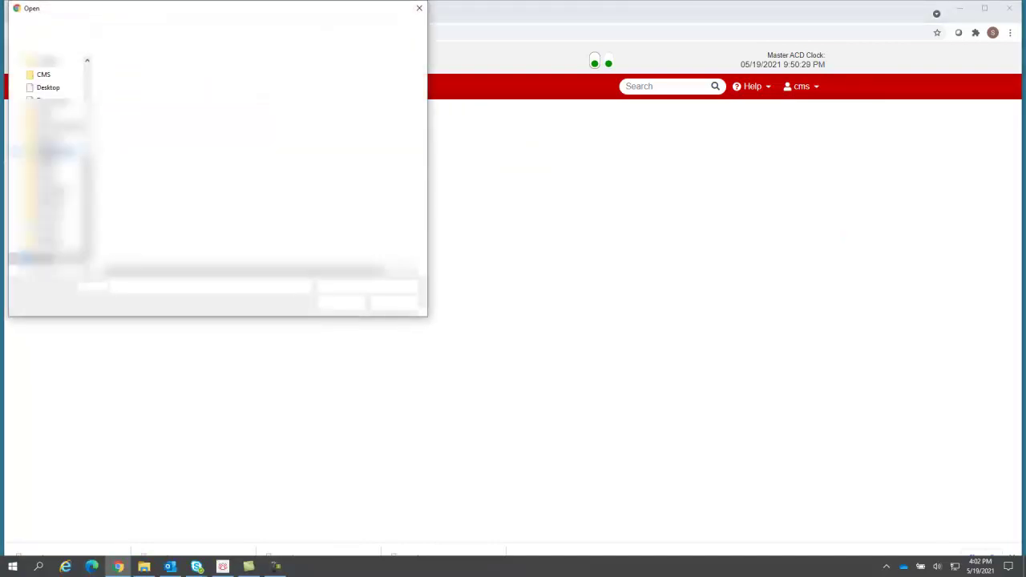
{"action": "left_click", "coordinate": [151, 92]}
{"action": "left_click", "coordinate": [341, 303]}
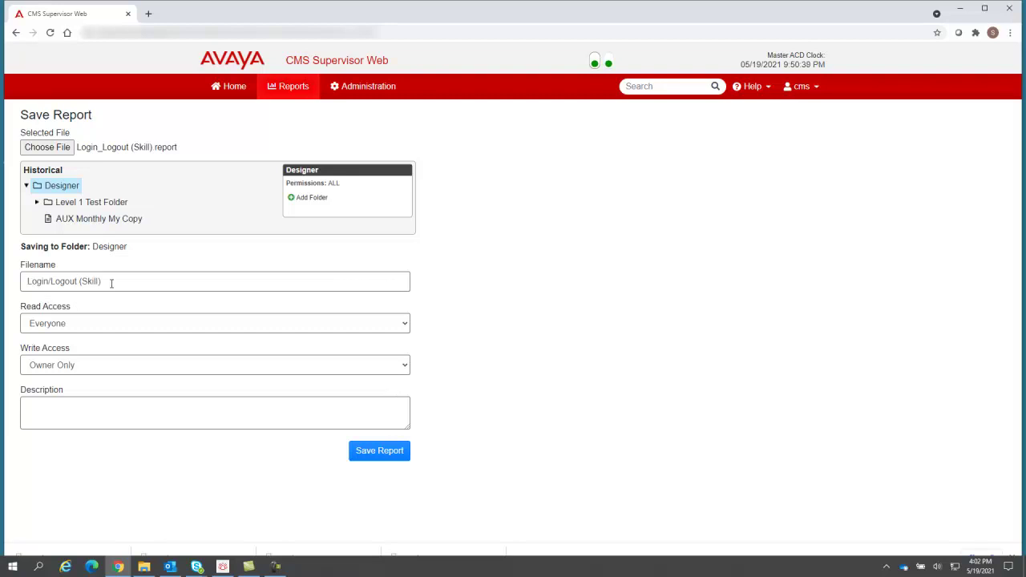
- Reuse the filename of the existing Login/Logout (Skill) My Copy report and choose Level 2 Test Folder as the save destination
{"action": "left_click", "coordinate": [36, 203]}
{"action": "left_click", "coordinate": [47, 218]}
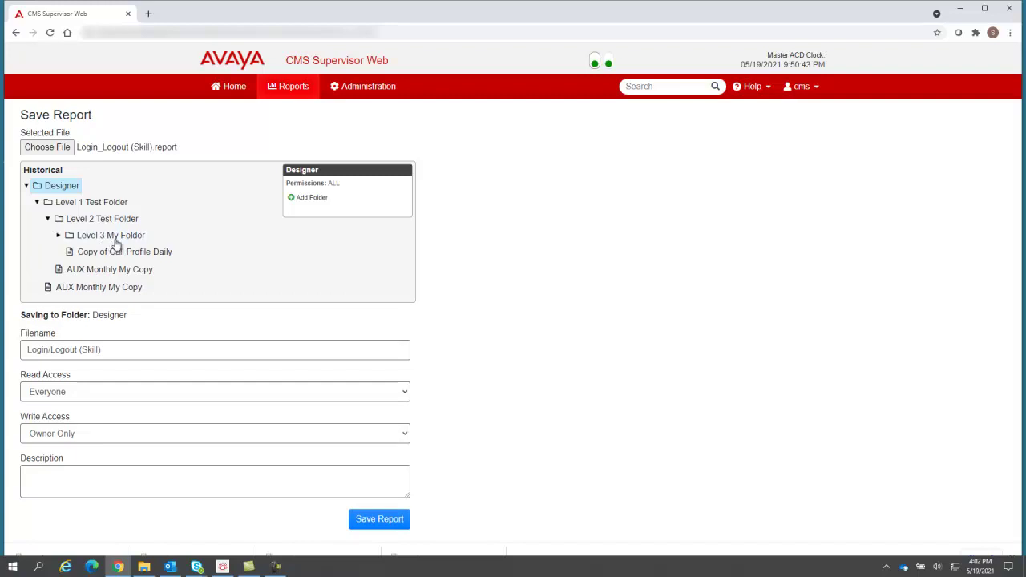
{"action": "left_click", "coordinate": [118, 237]}
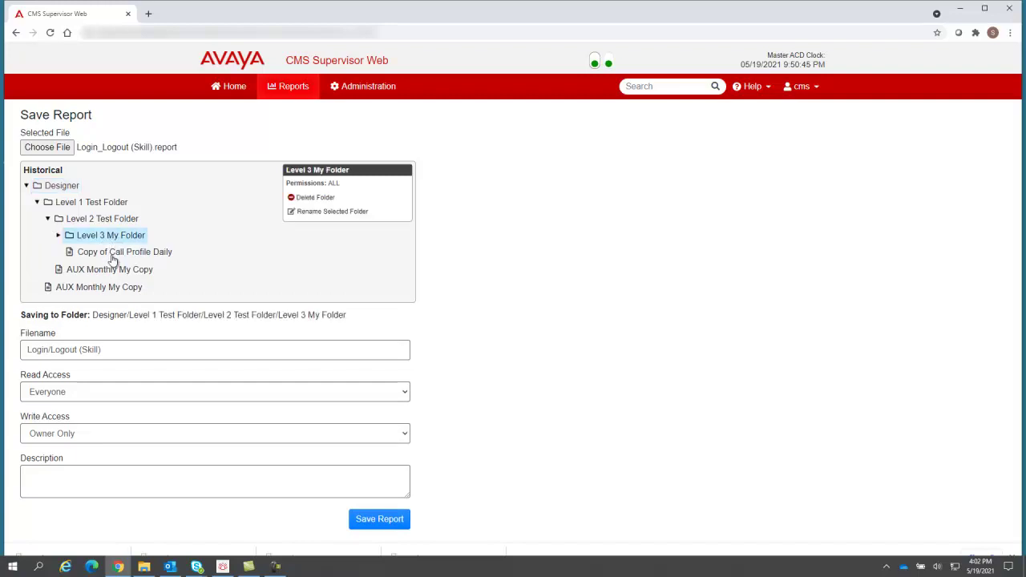
{"action": "left_click", "coordinate": [58, 236]}
{"action": "left_click", "coordinate": [137, 254]}
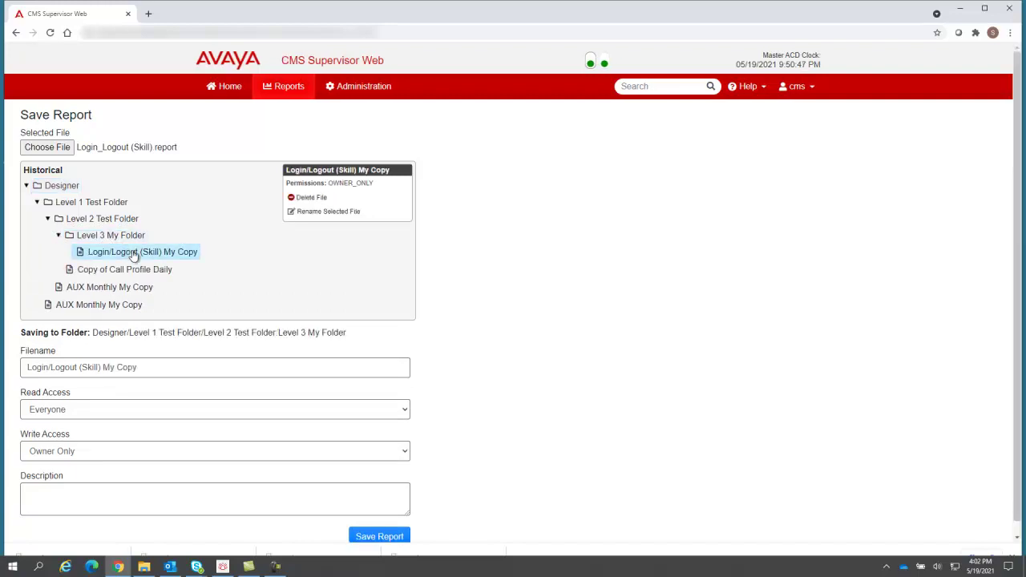
{"action": "left_click", "coordinate": [73, 222]}
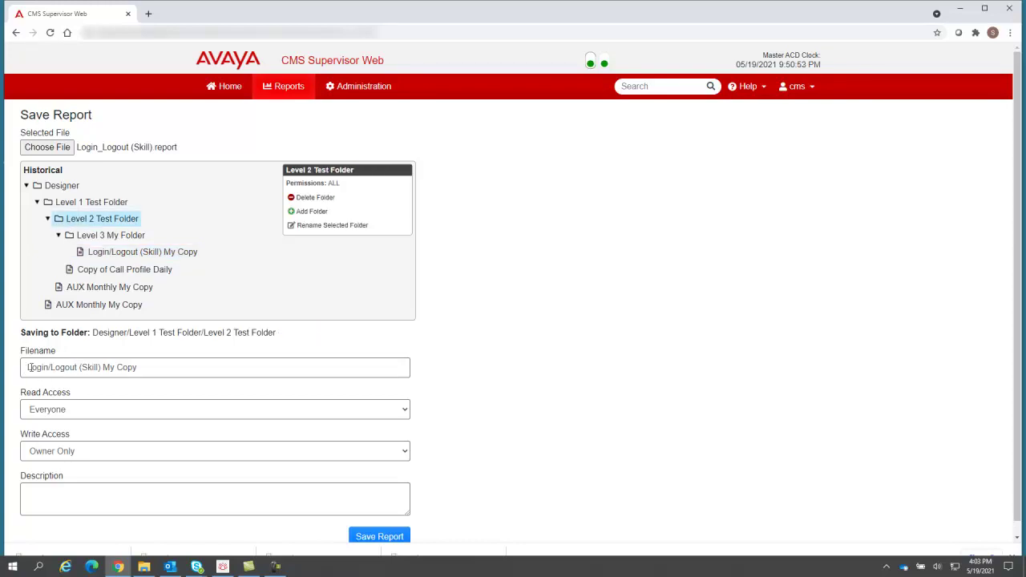
- Change the uploaded report's filename to "Login/Logout (Skill) My Copy Level 2" and save the report
{"action": "left_click", "coordinate": [142, 370]}
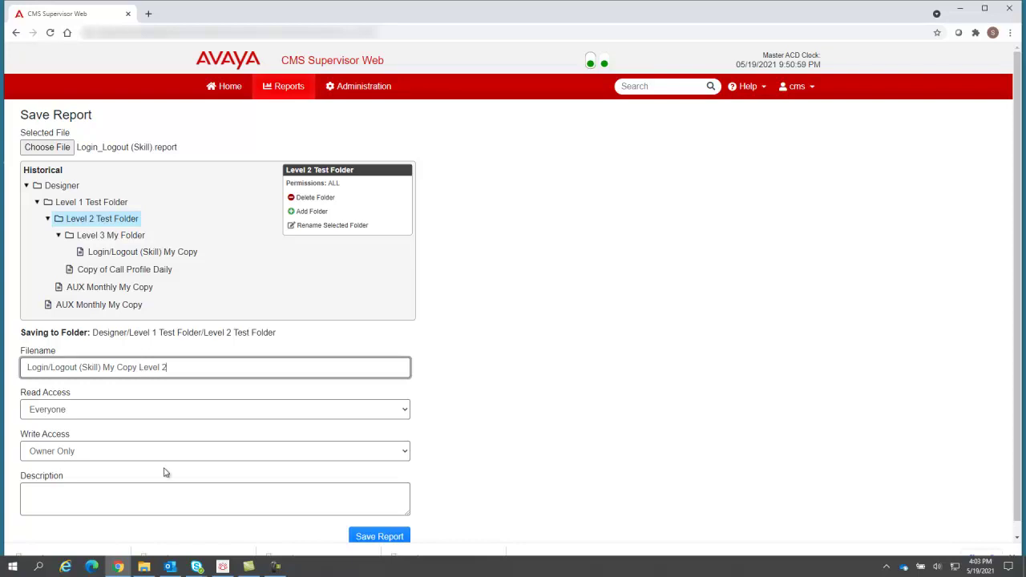
{"action": "left_click", "coordinate": [382, 539]}
{"action": "left_click", "coordinate": [619, 145]}
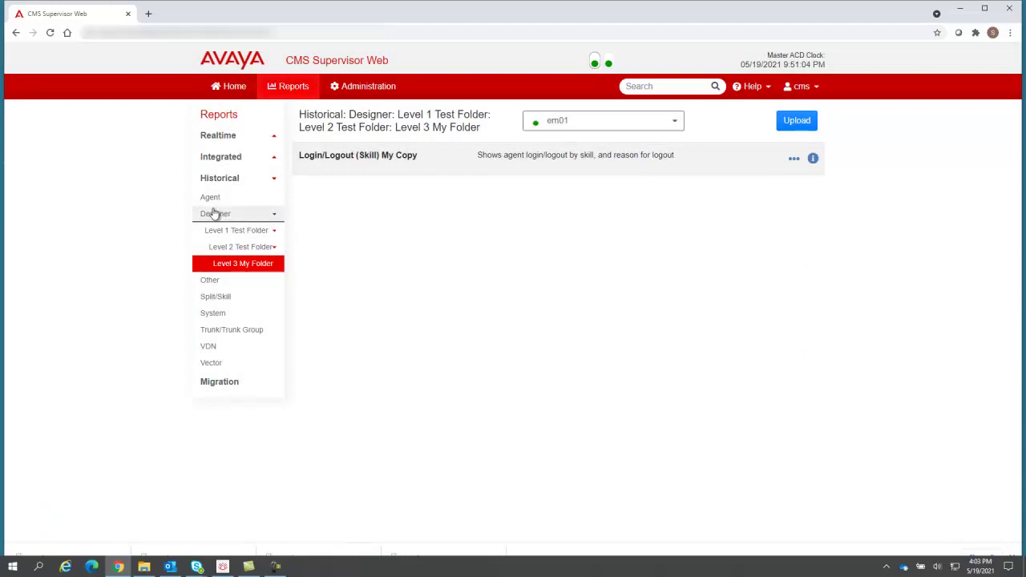
- Check the reports in the historical Designer Level 2 Test Folder and return to Level 3 My Folder
{"action": "left_click", "coordinate": [235, 248]}
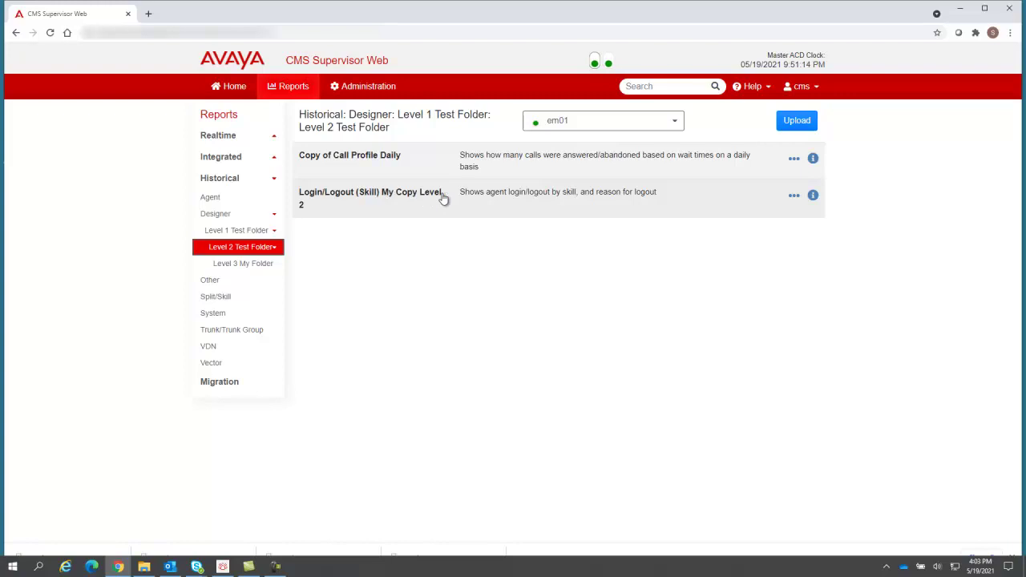
{"action": "left_click", "coordinate": [258, 266]}
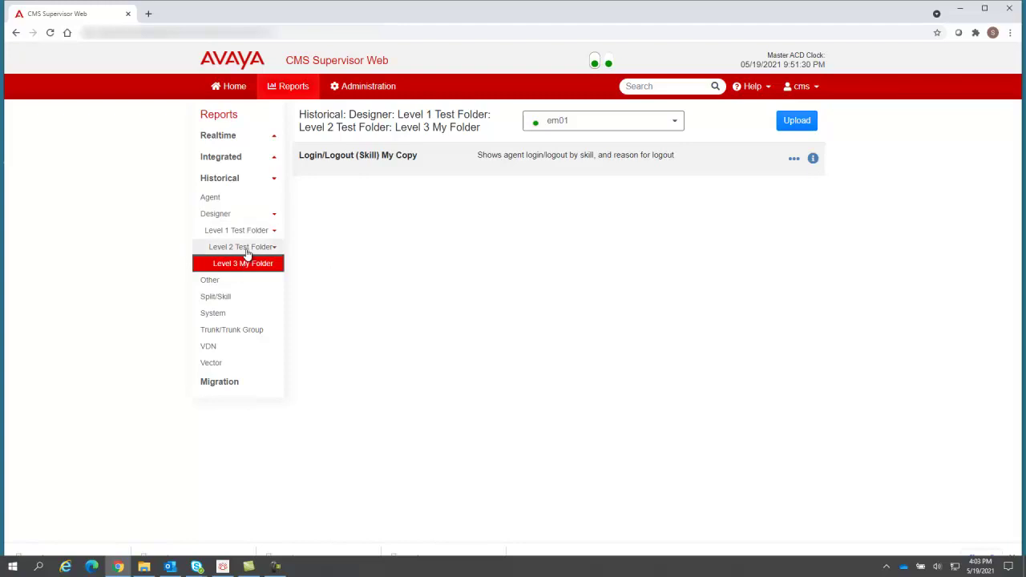
- Start a copy of the Login/Logout (Skill) My Copy report, view the folder options for Level 1 Test Folder, and go back without saving
{"action": "left_click", "coordinate": [793, 159]}
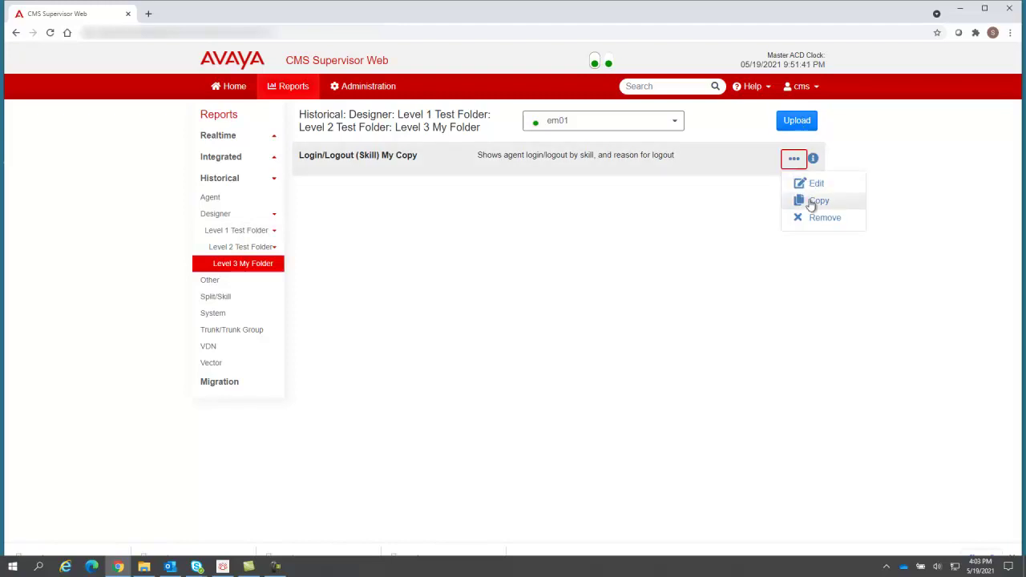
{"action": "left_click", "coordinate": [813, 201]}
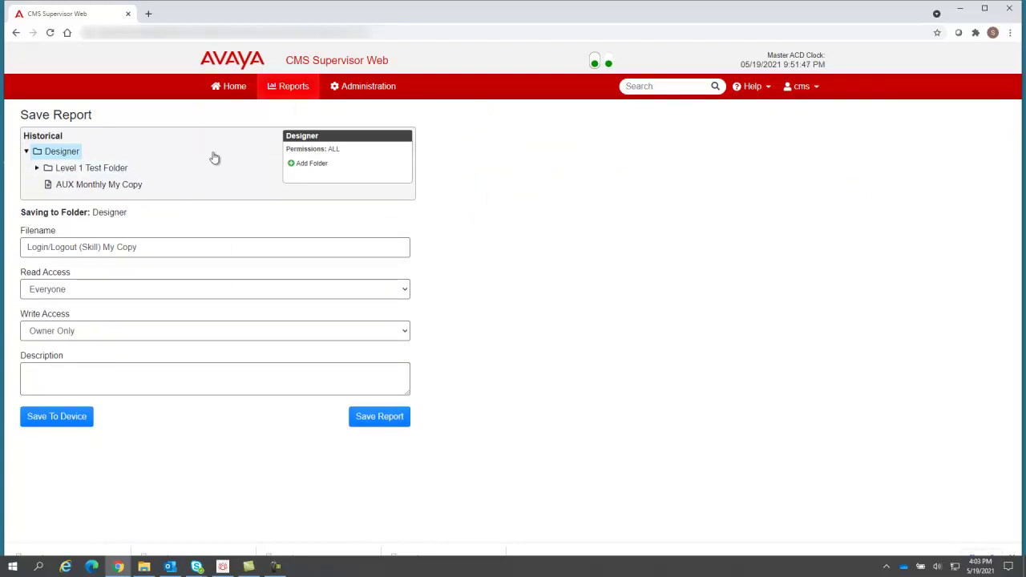
{"action": "left_click", "coordinate": [93, 168]}
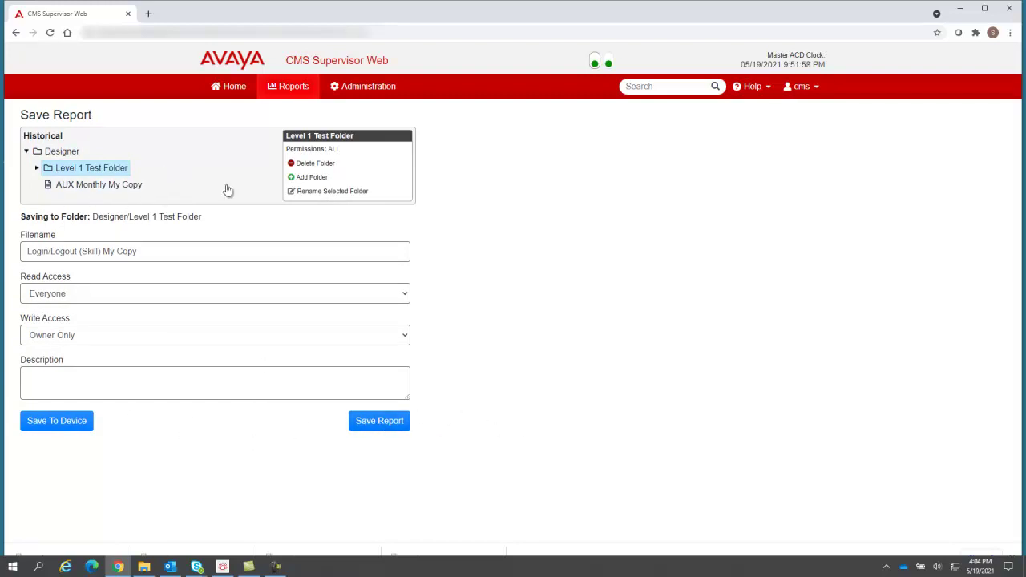
{"action": "left_click", "coordinate": [16, 32]}
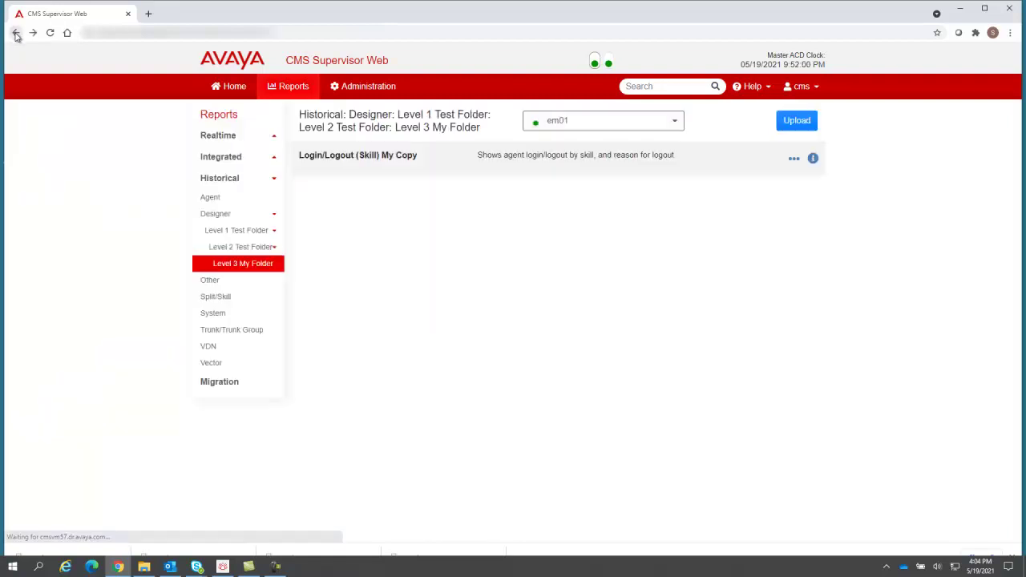